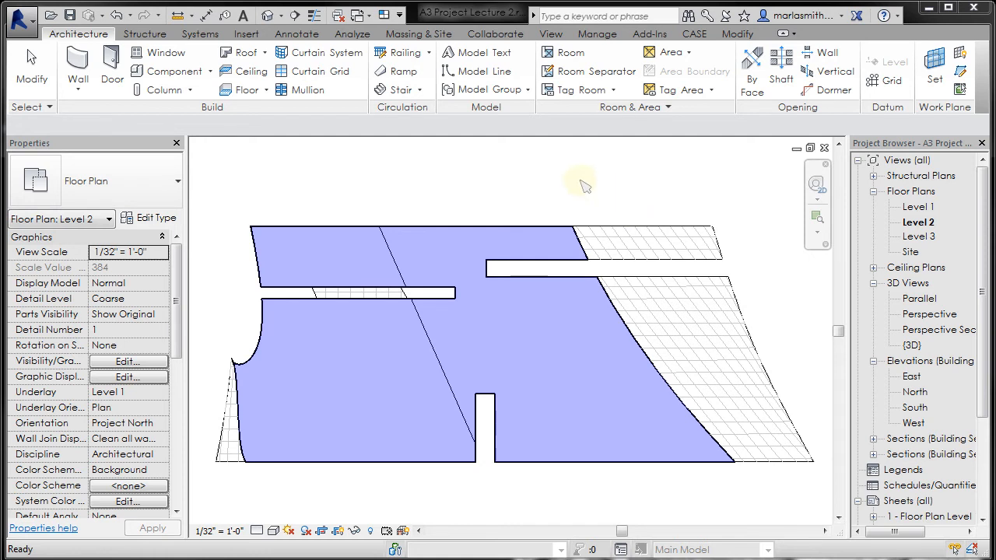
Review the Mass category's surface pattern, transparency and cut pattern overrides in the Level 2 plan's visibility/graphics settings
key(v)
key(v)
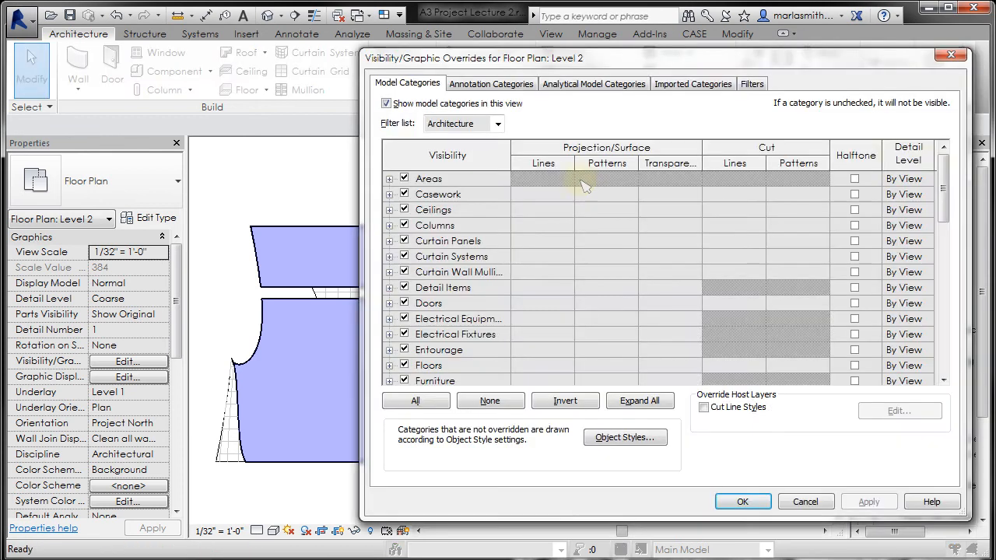
drag(945, 182, 948, 231)
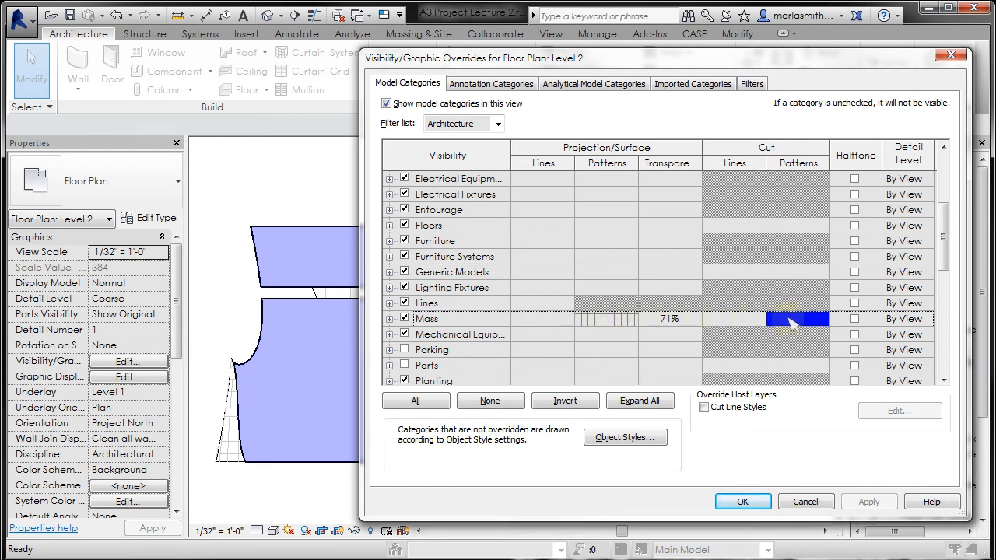
click(743, 502)
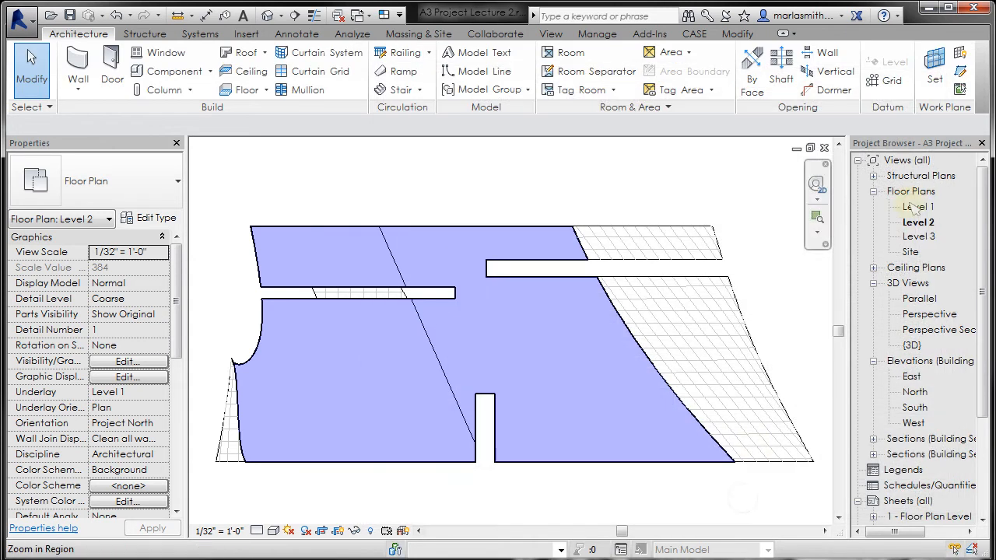
View the Level 1 and Level 3 floor plans for comparison and return to Level 2
double_click(916, 207)
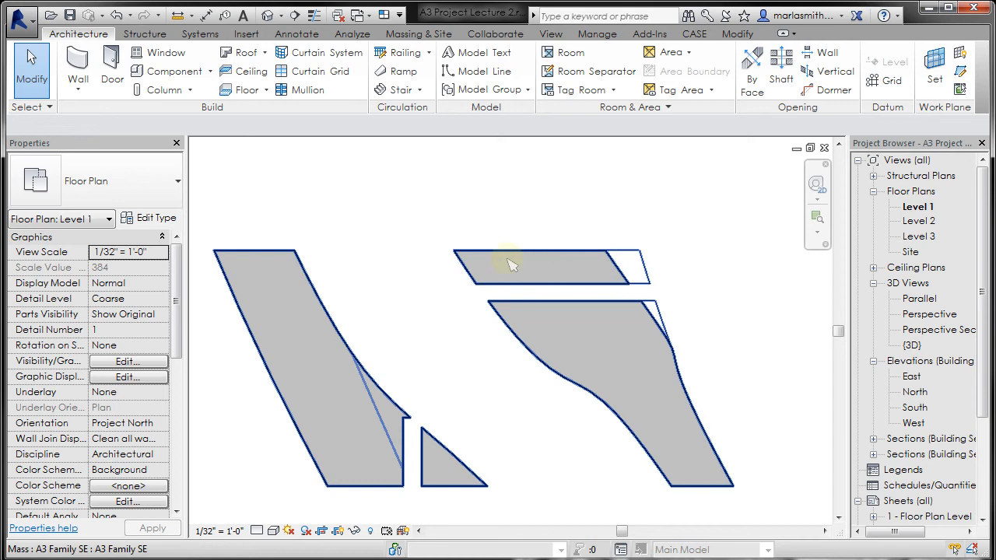
double_click(919, 238)
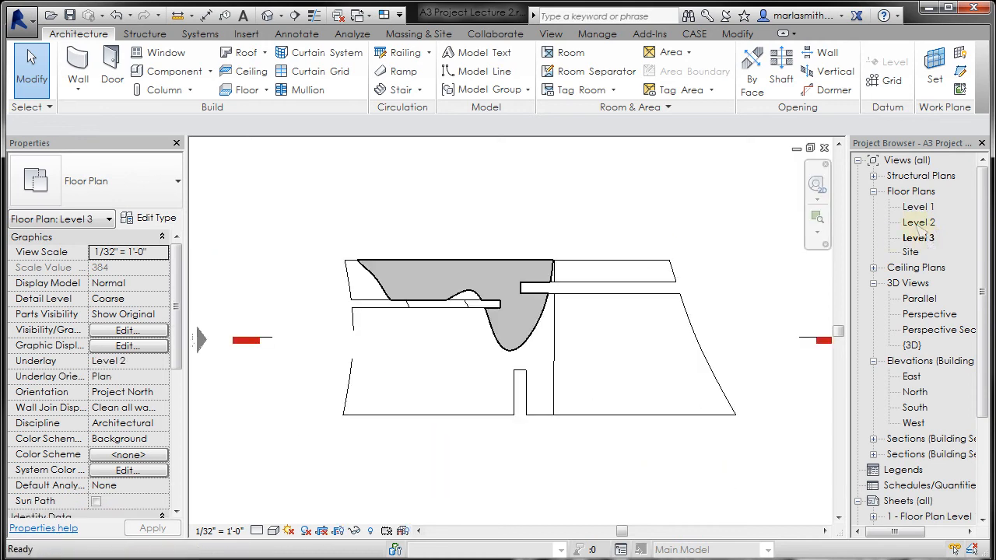
double_click(919, 223)
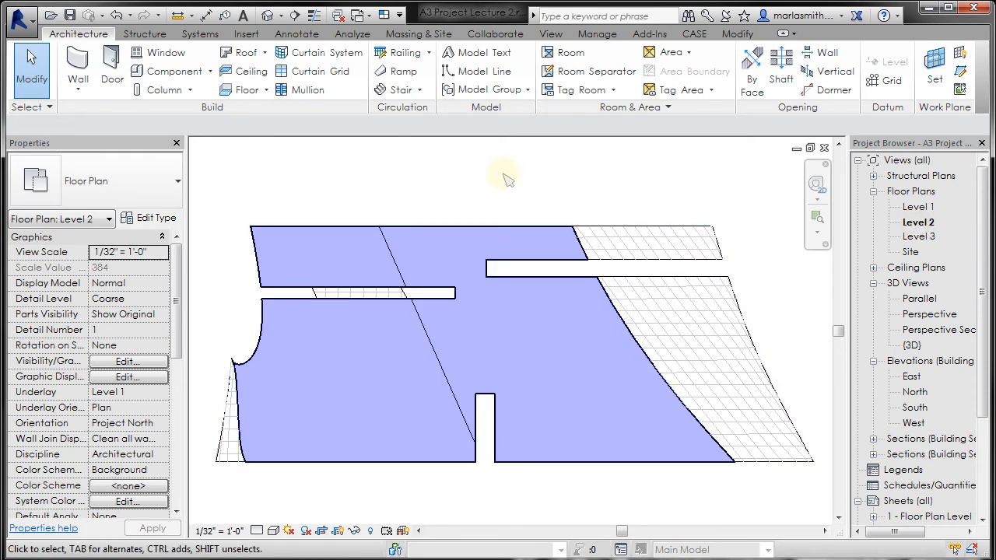
Create a view template named "Plan Blue net" from the Level 2 floor plan, keeping all its parameters included
right_click(919, 224)
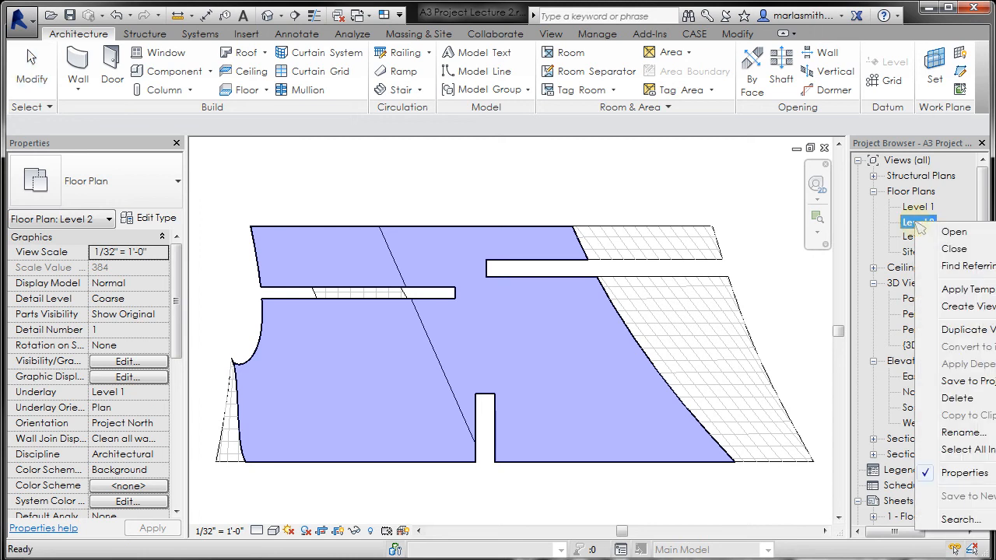
click(959, 311)
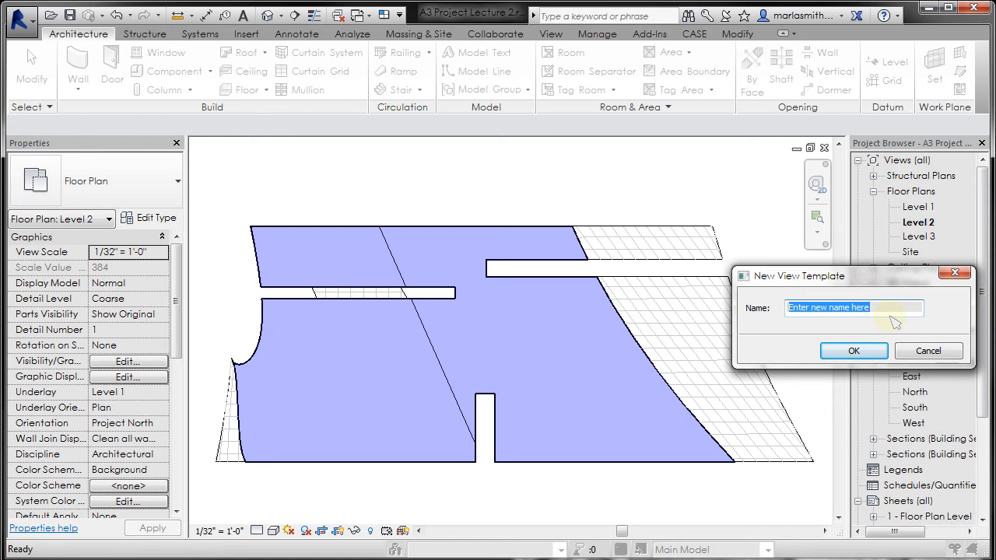
text(p)
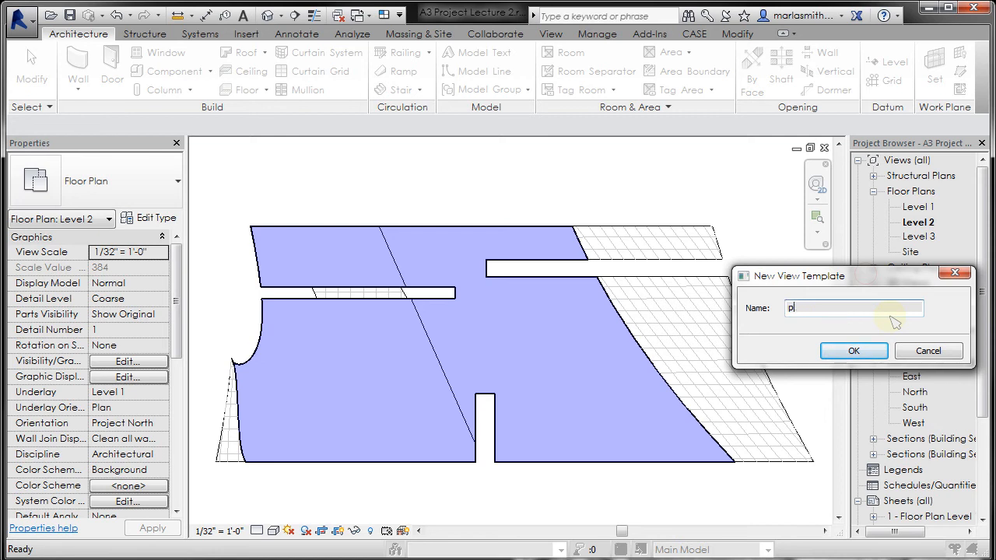
key(BackSpace)
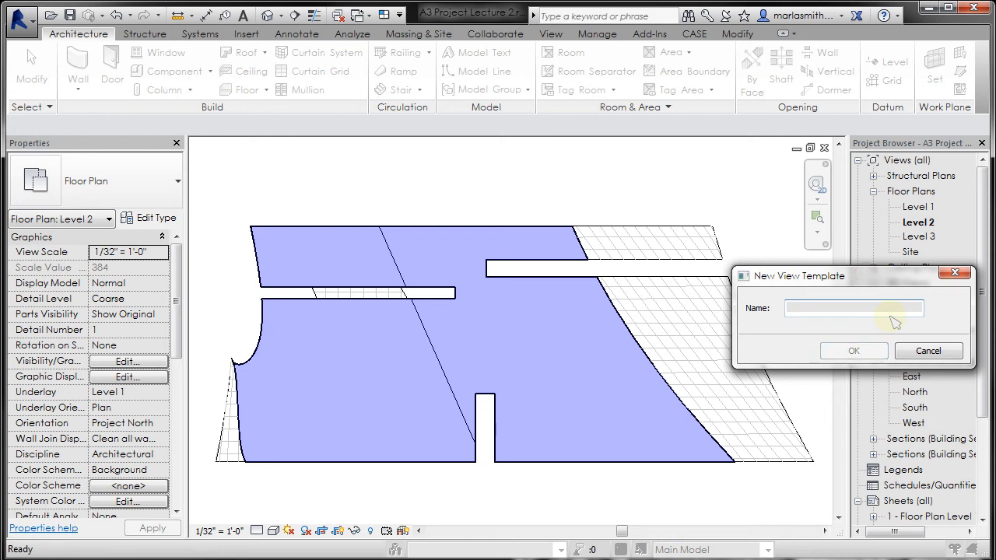
text(Plan Blue net)
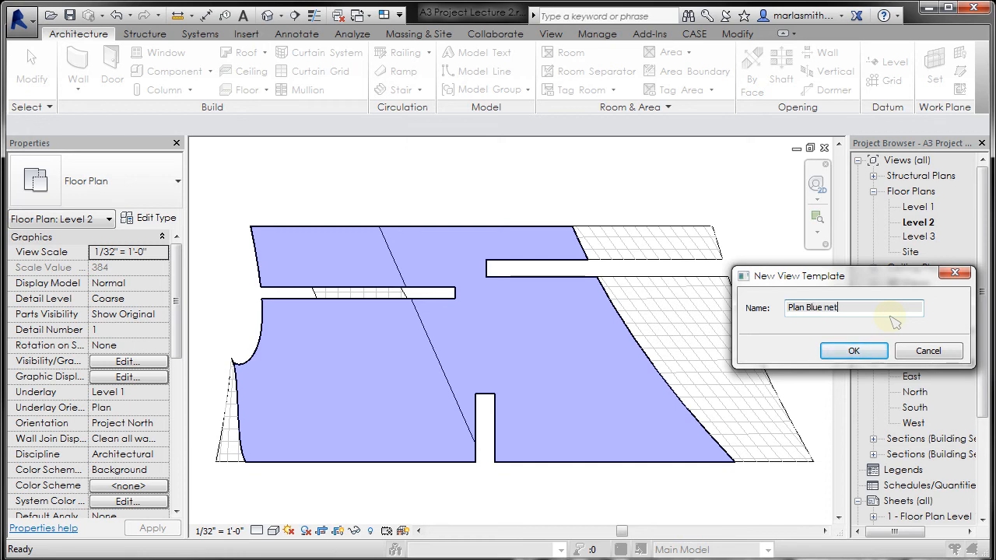
click(856, 350)
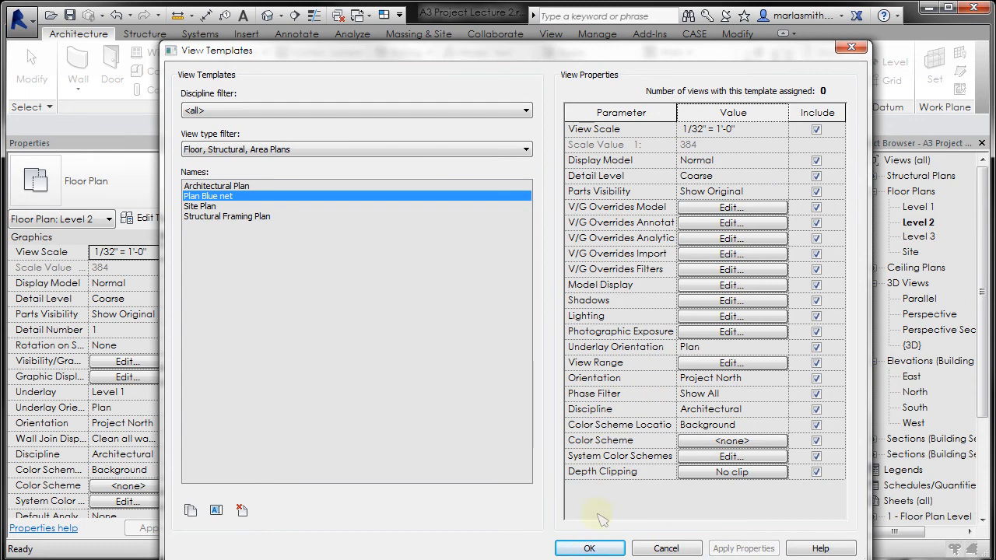
click(589, 549)
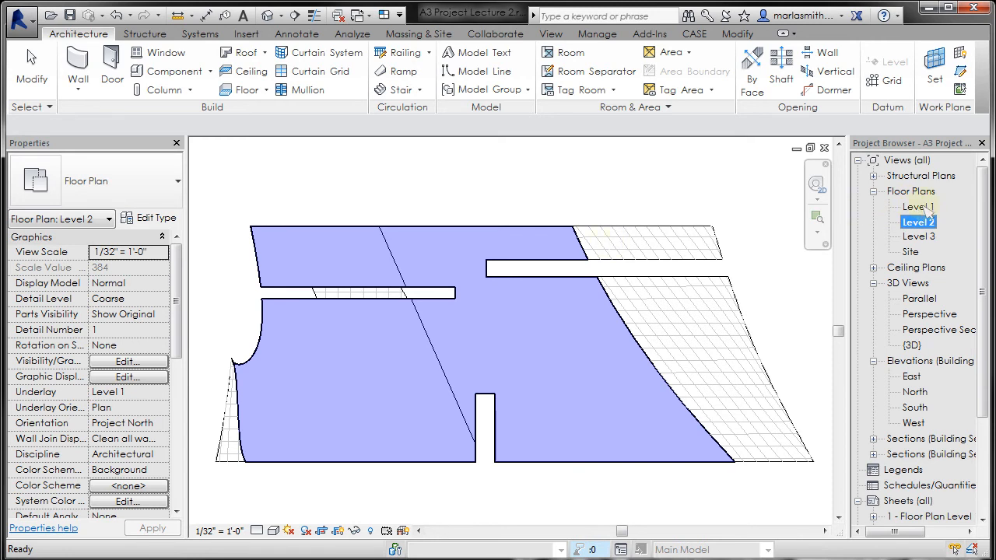
Tile the open views and close the Parallel 3D, East elevation, Site plan and Perspective 3D views
click(918, 207)
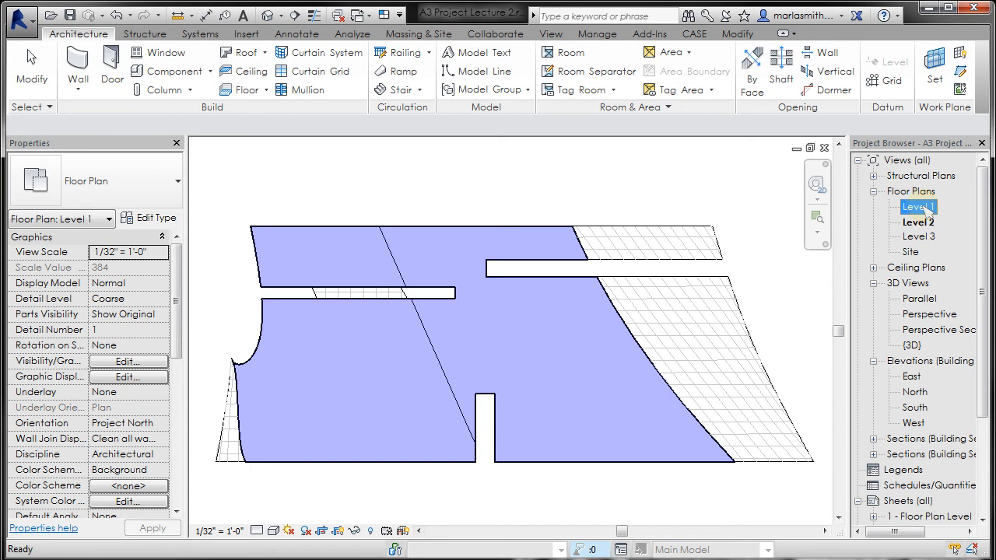
click(673, 187)
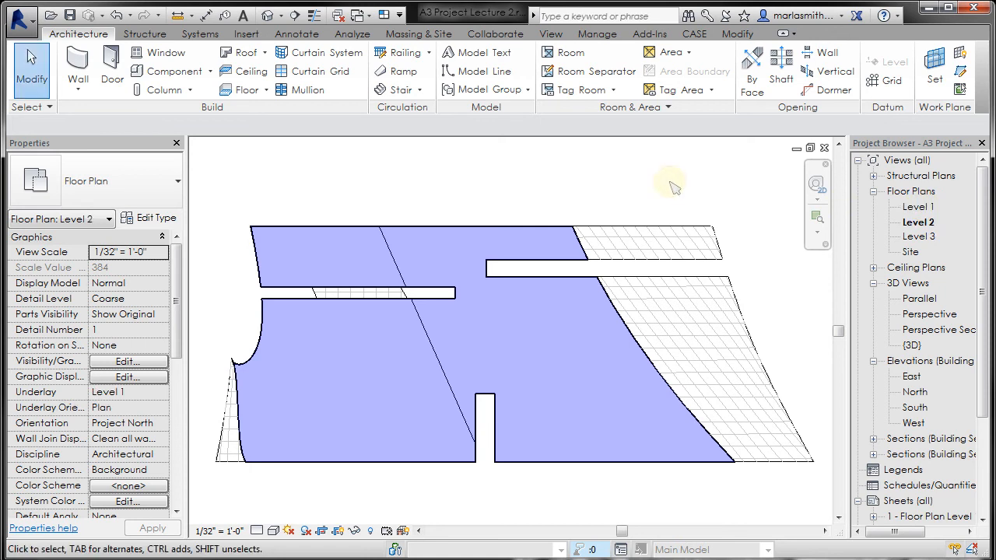
key(w)
key(t)
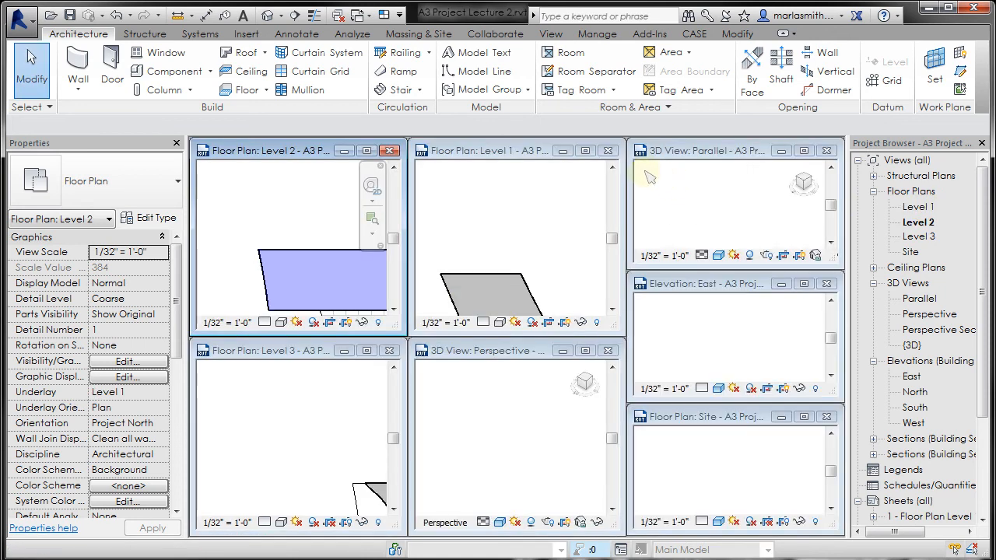
click(827, 150)
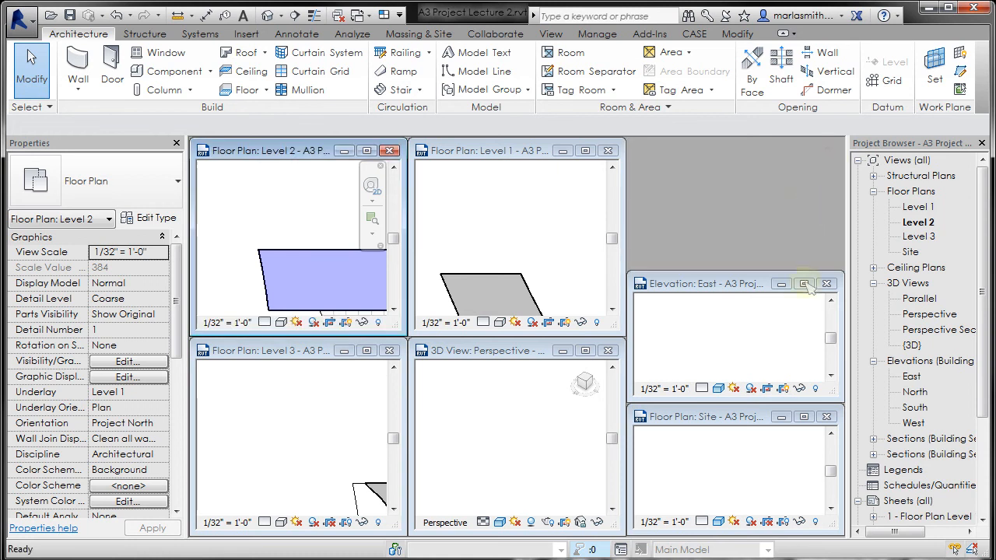
click(827, 283)
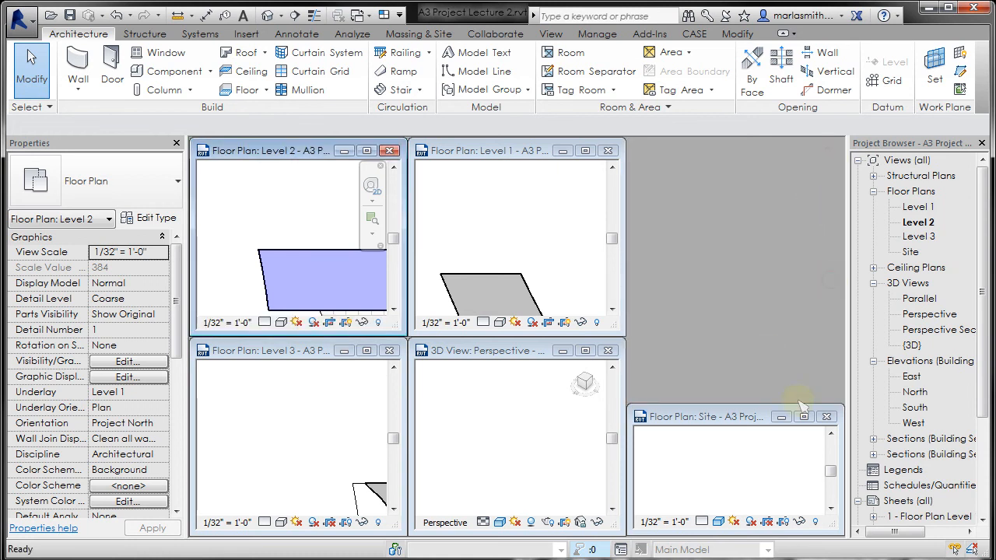
click(826, 416)
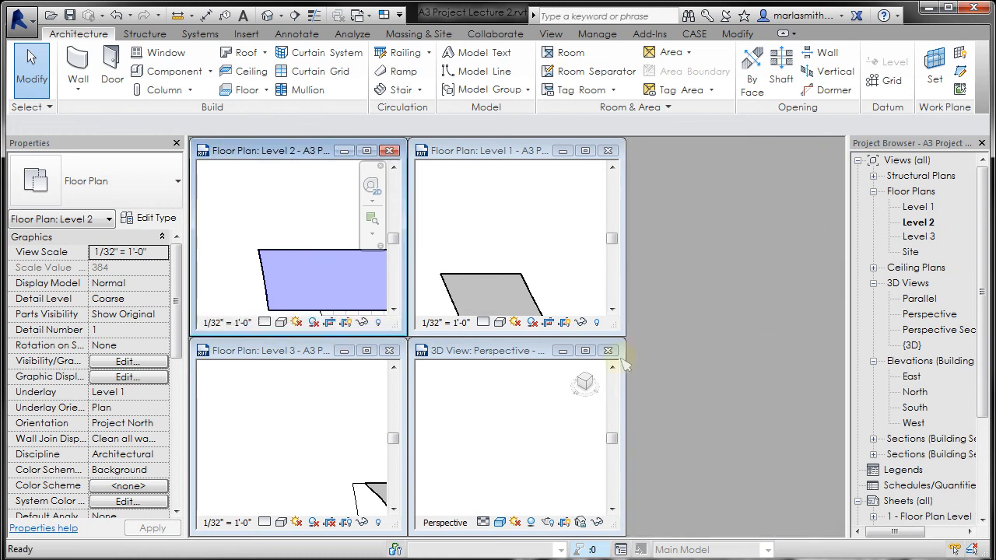
click(608, 350)
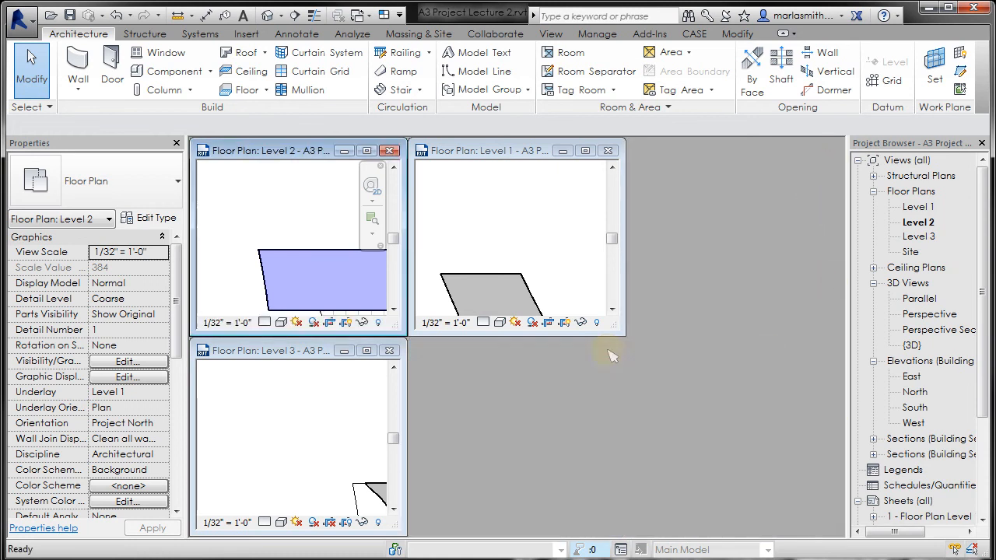
Make Level 1 the active view and retile the remaining three floor plans
click(586, 151)
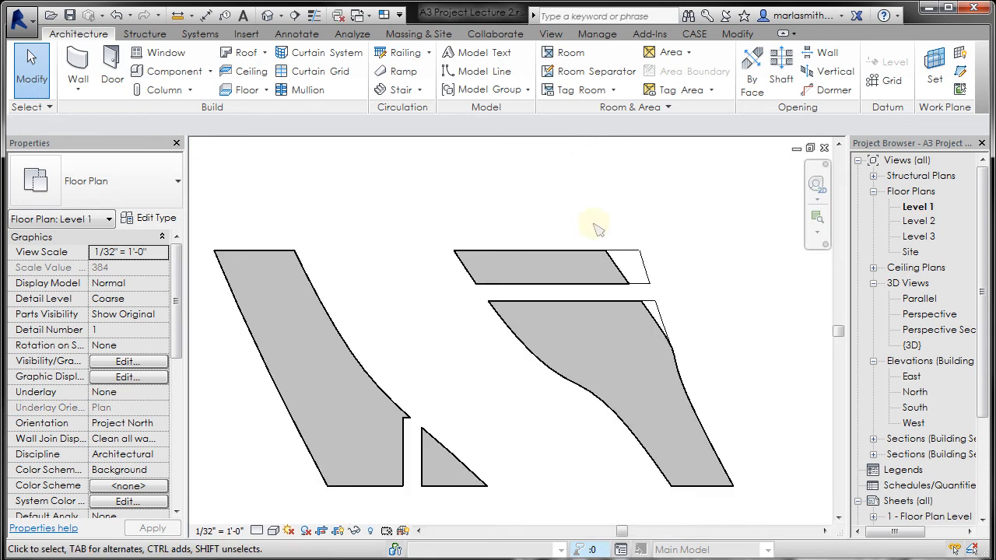
key(w)
key(t)
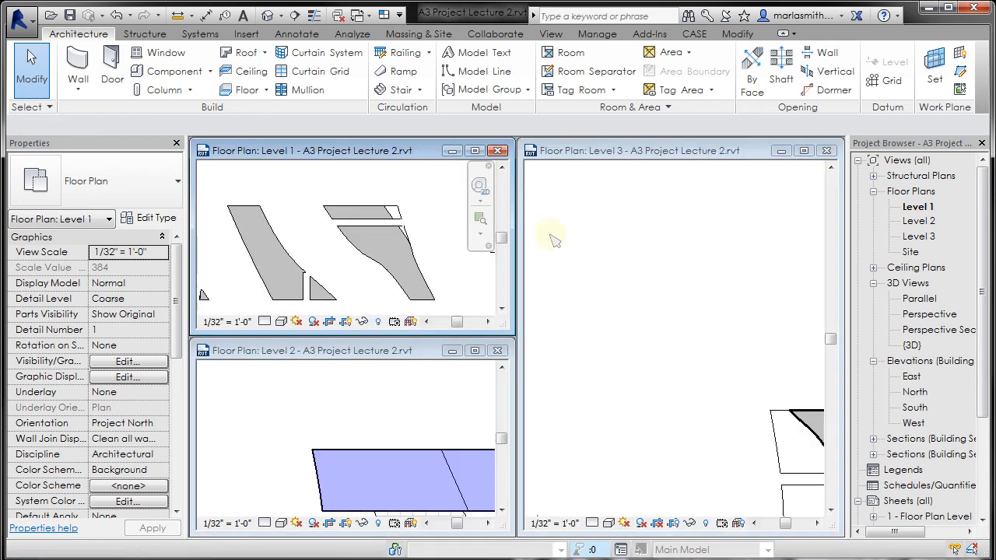
Zoom the tiled Level 3, Level 2 and Level 1 floor plans to fit their windows
click(653, 319)
key(z)
key(f)
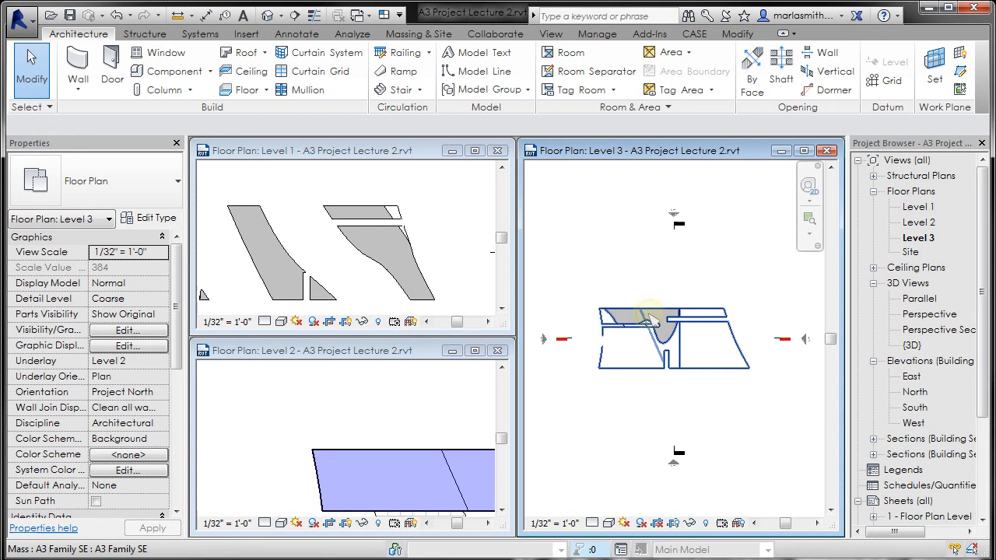
click(449, 409)
key(z)
key(f)
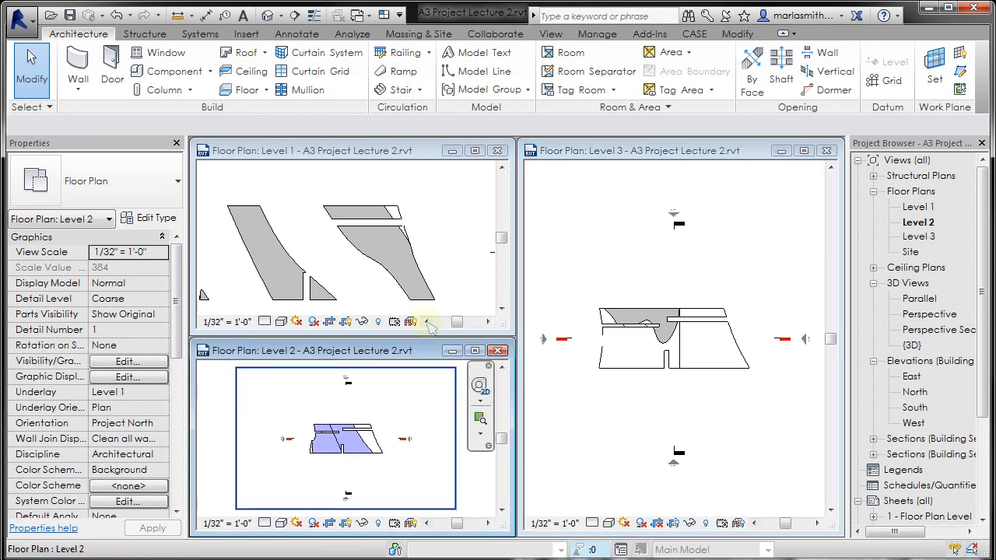
click(471, 230)
click(480, 220)
click(604, 249)
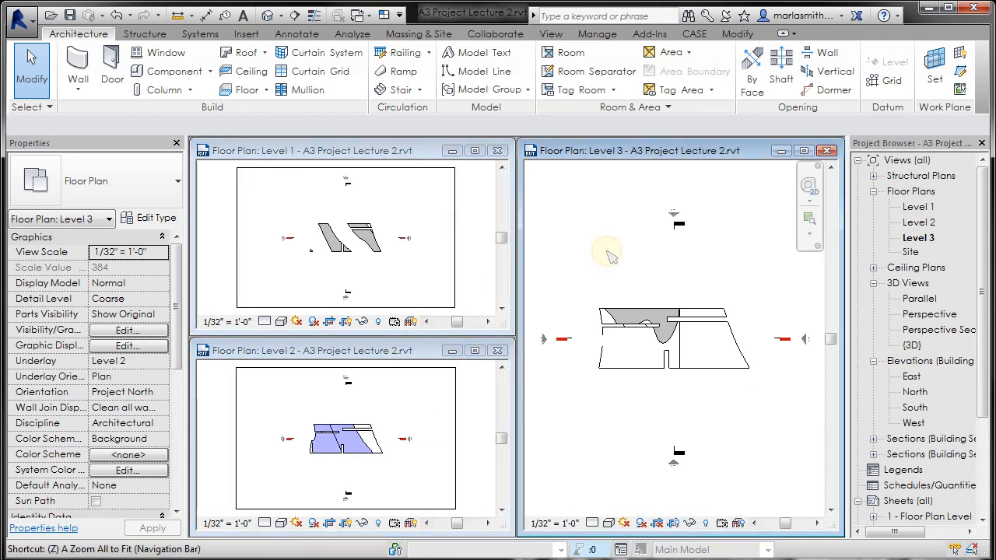
Enlarge and reposition the building mass within each of the three tiled floor plans for side-by-side comparison
click(406, 219)
scroll(381, 216, up, 4)
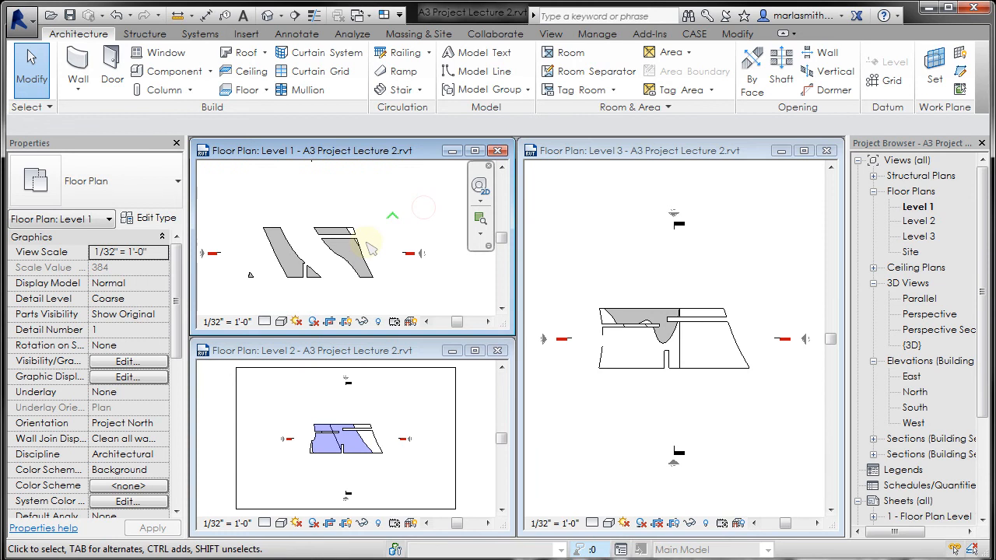
middle_drag(319, 218, 305, 192)
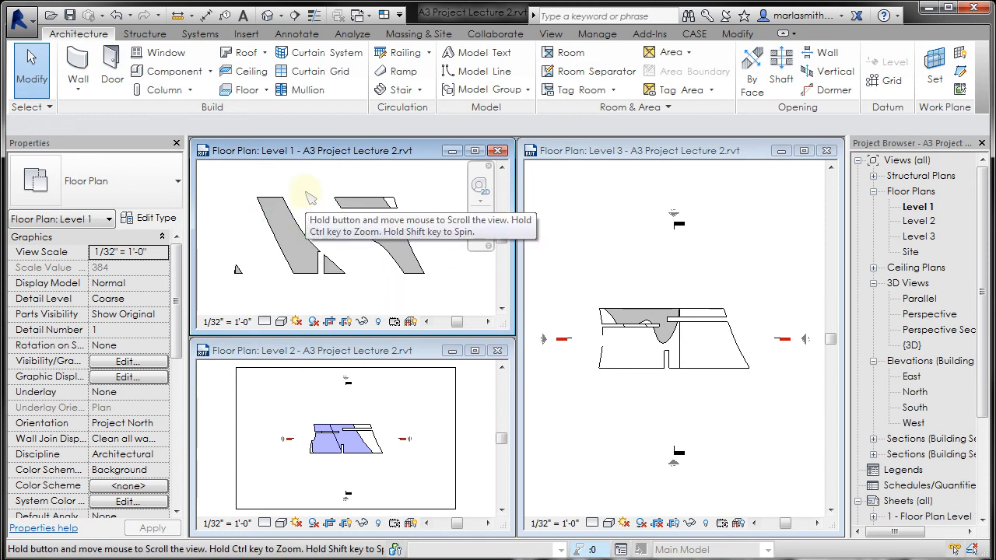
click(391, 415)
scroll(391, 424, up, 4)
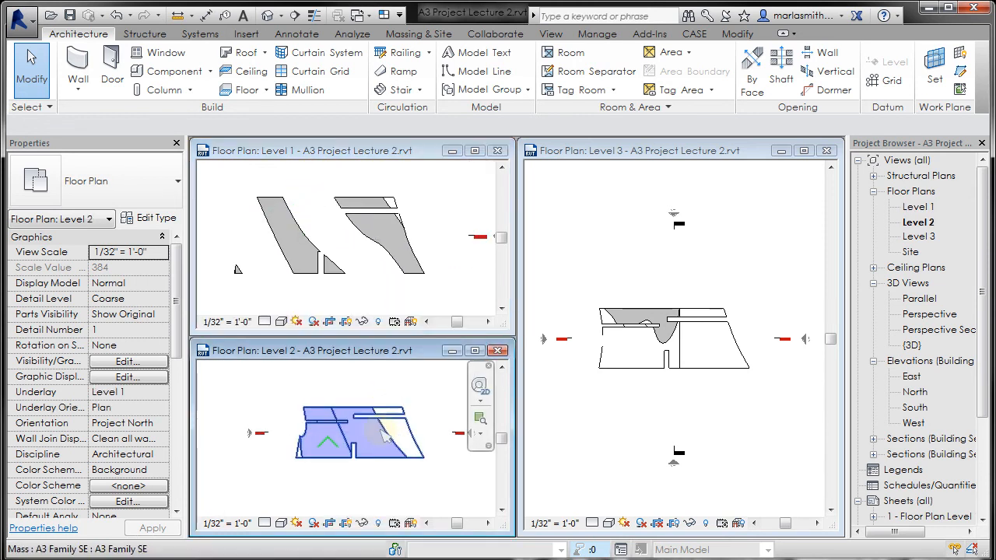
click(547, 346)
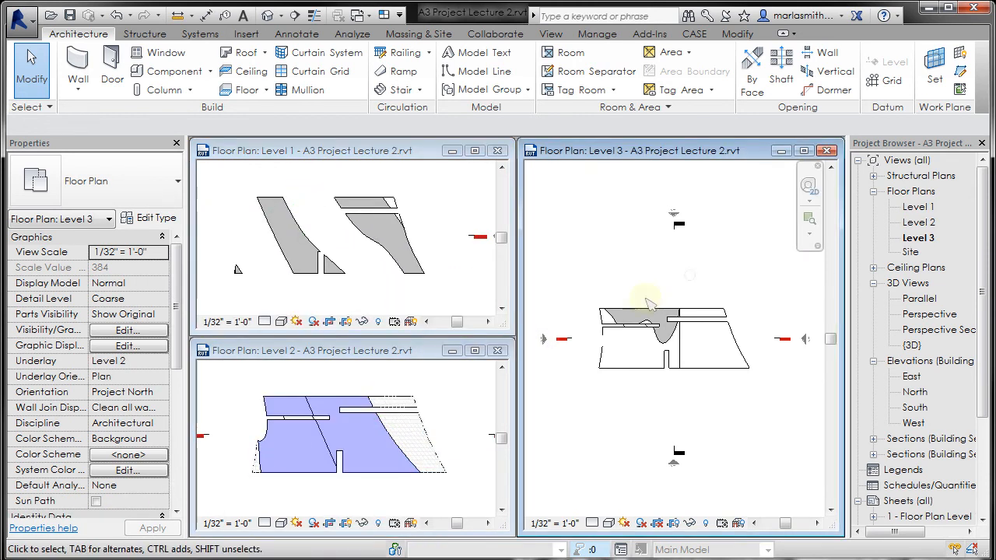
scroll(649, 307, up, 3)
scroll(653, 309, up, 2)
middle_drag(694, 286, 682, 249)
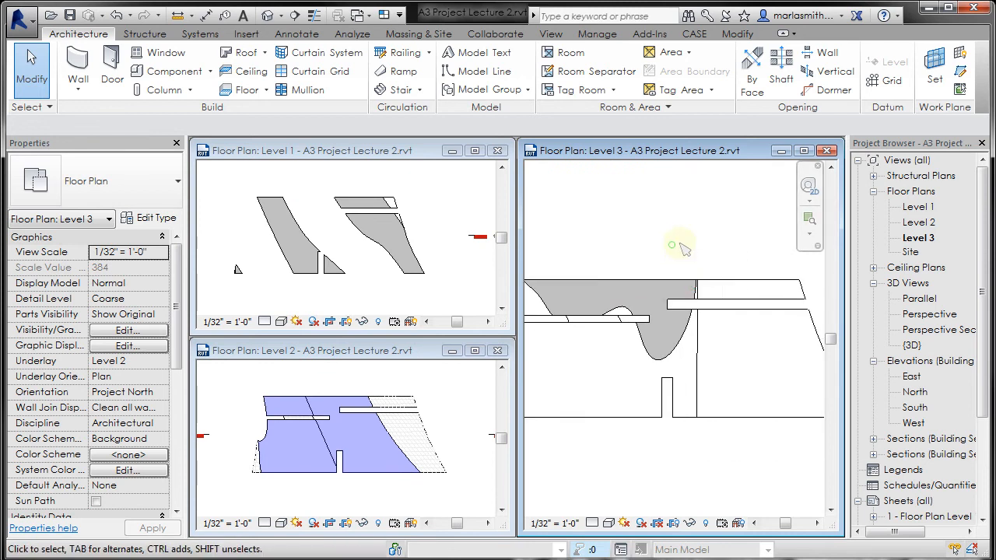
Apply the Plan Blue net view template to the Level 1 and Level 3 floor plans together
click(915, 206)
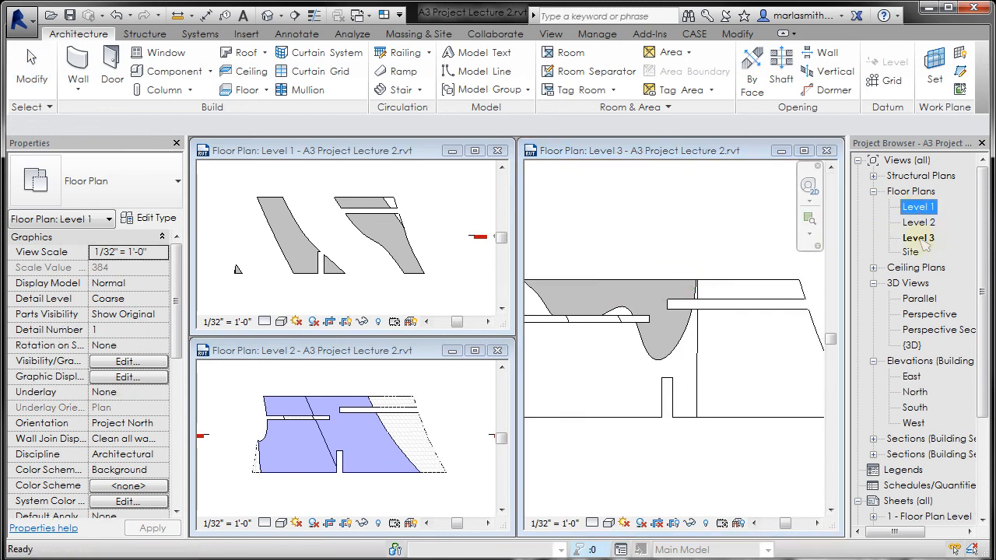
ctrl+click(919, 239)
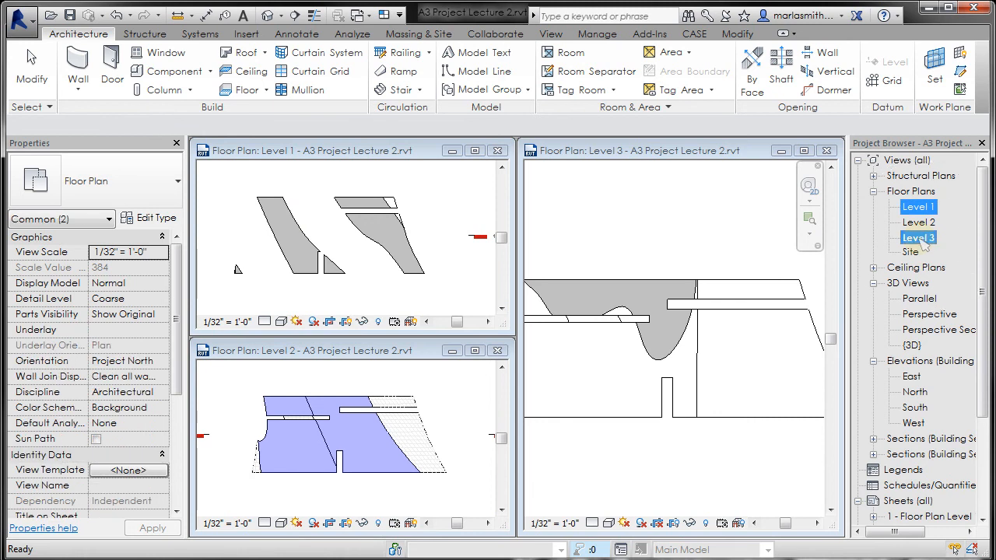
right_click(923, 244)
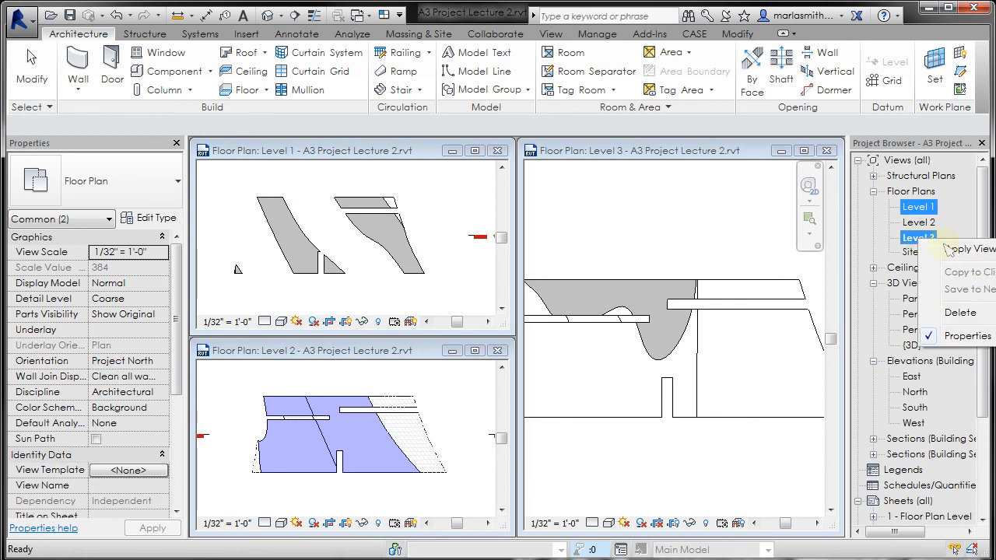
click(965, 251)
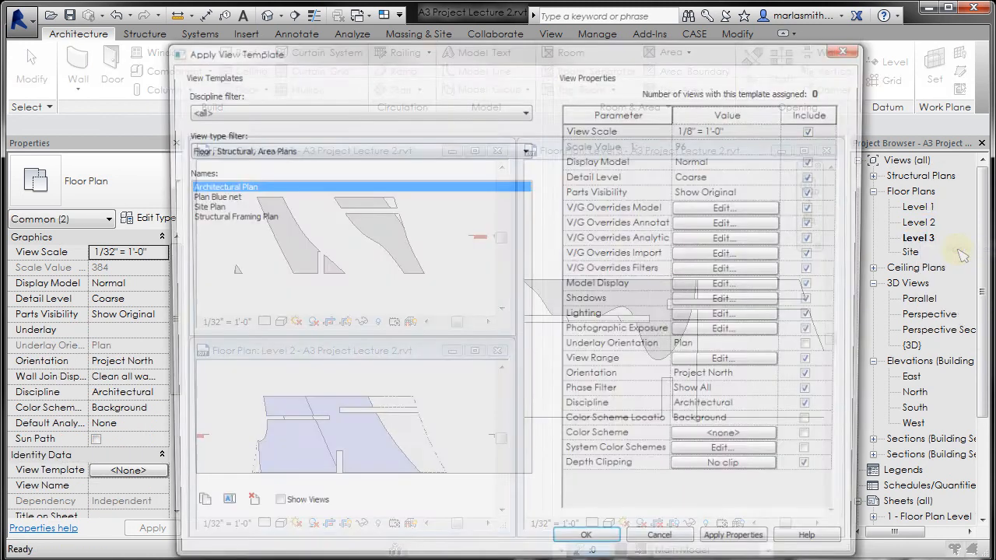
click(230, 198)
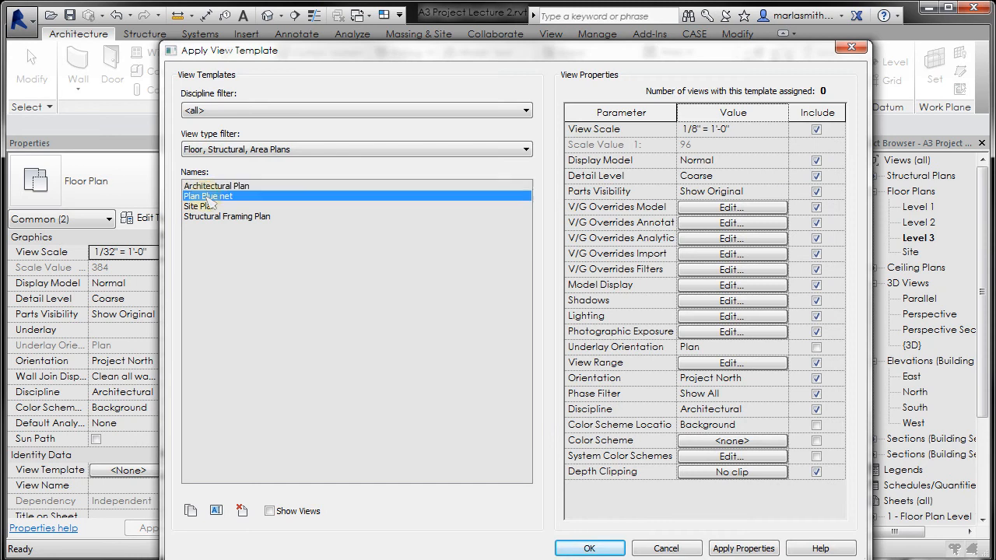
click(589, 549)
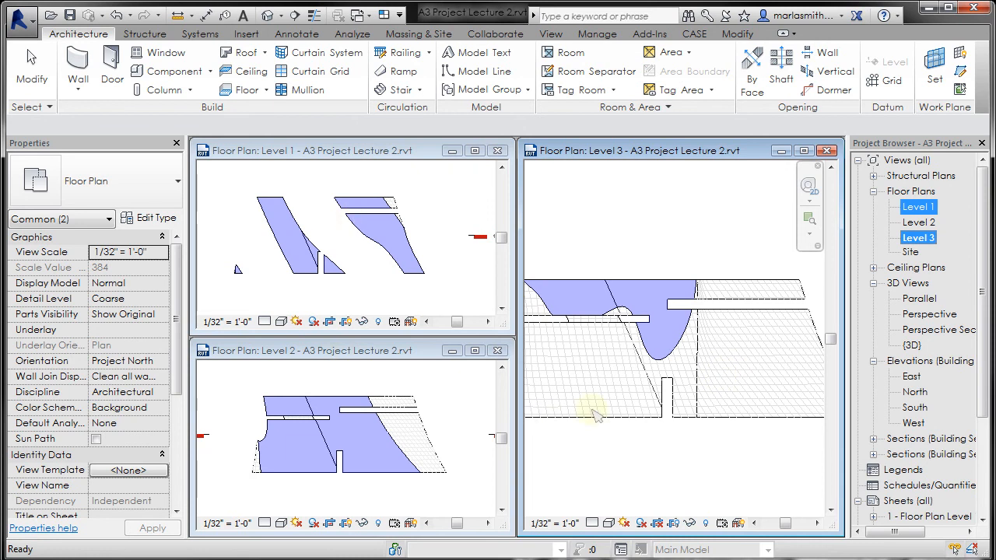
click(676, 238)
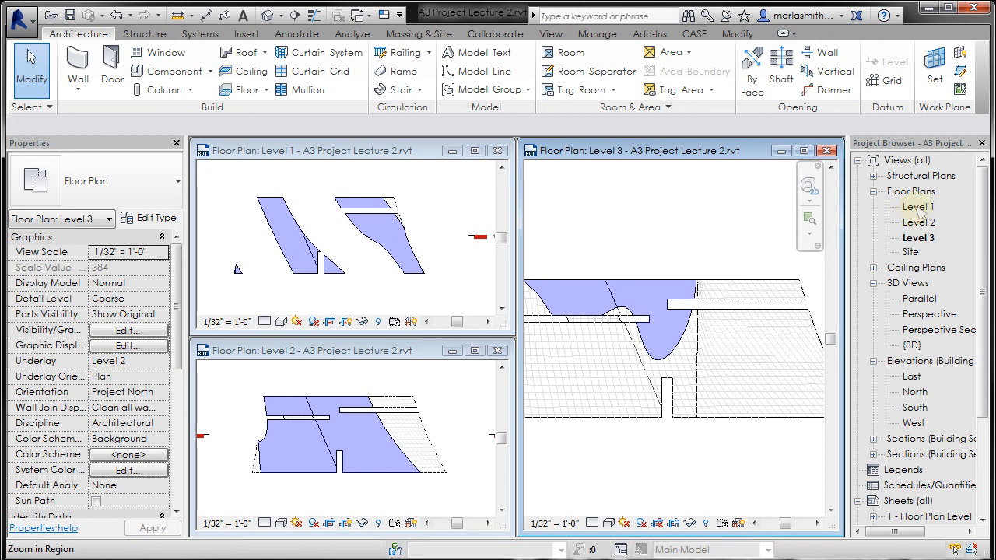
Duplicate the Level 2 floor plan as an independent view and move the copy's window aside
click(919, 207)
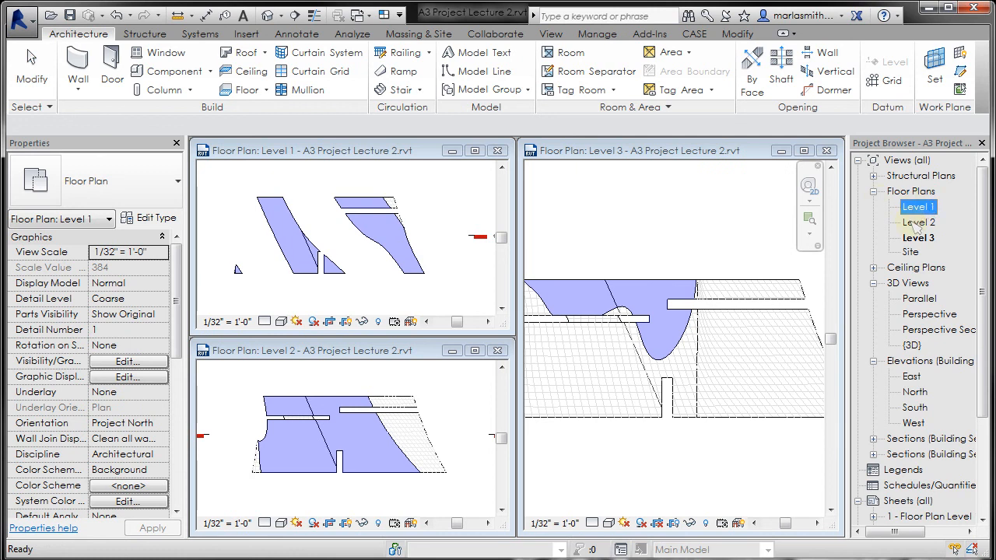
right_click(917, 222)
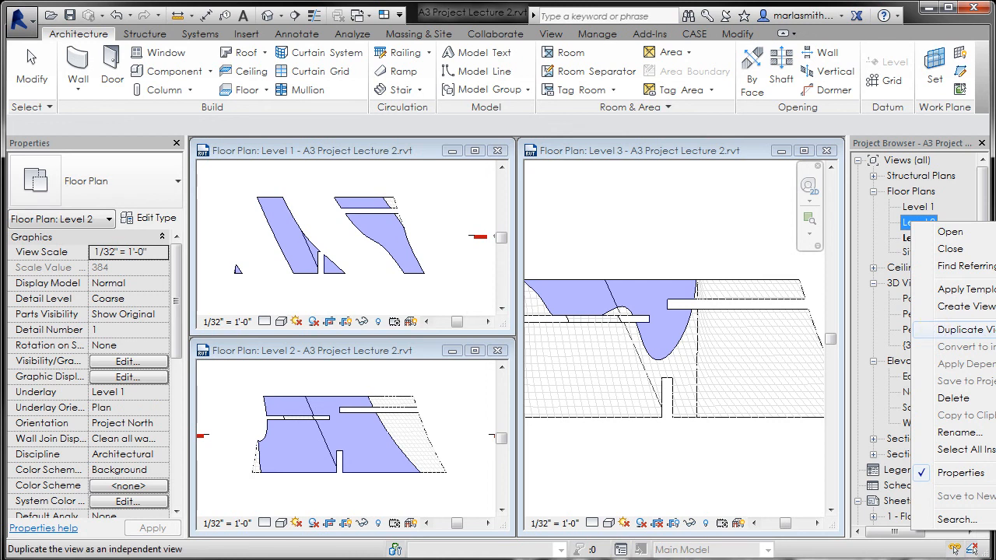
click(995, 330)
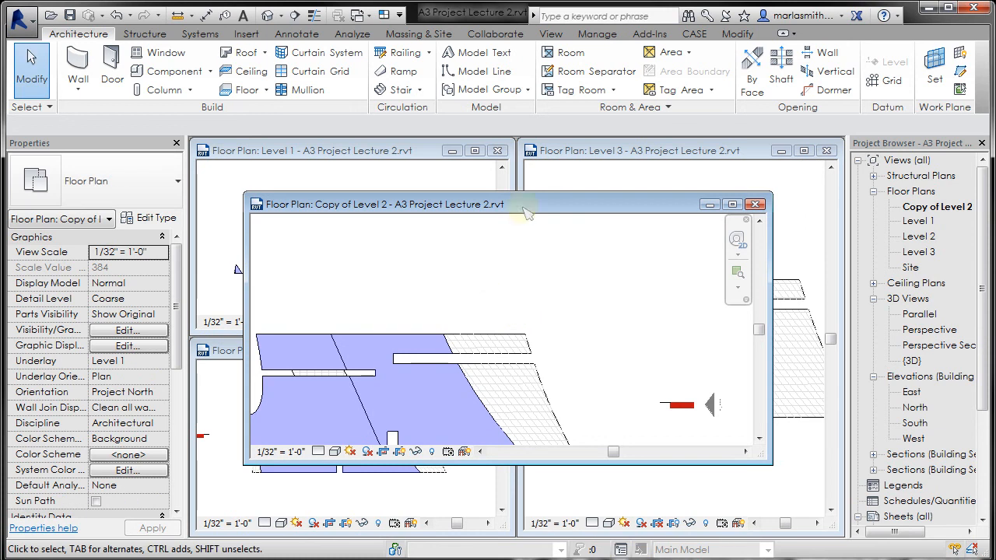
drag(549, 204, 650, 174)
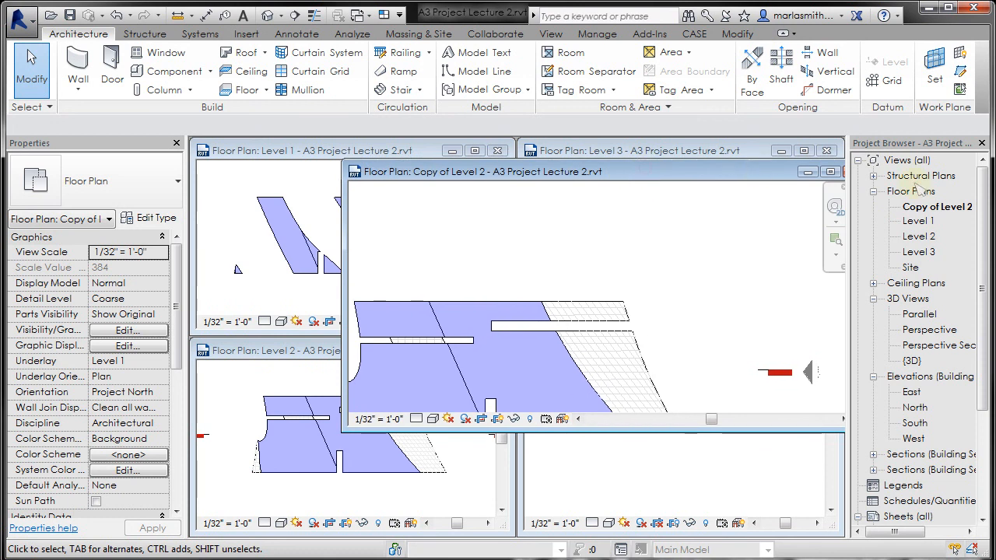
Rename the copied Level 2 floor plan as Level 2 v2 and reposition its window over the tiled plans
right_click(937, 215)
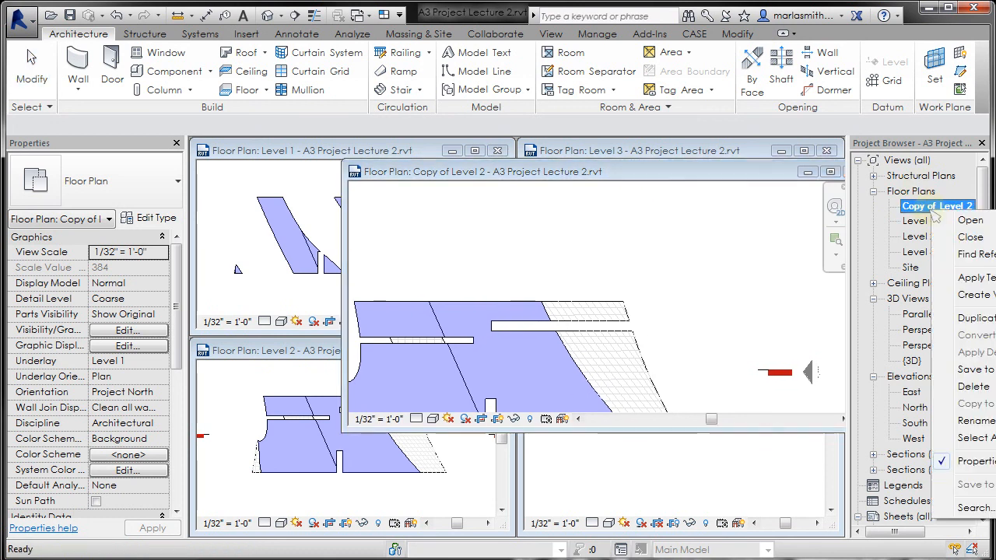
click(976, 420)
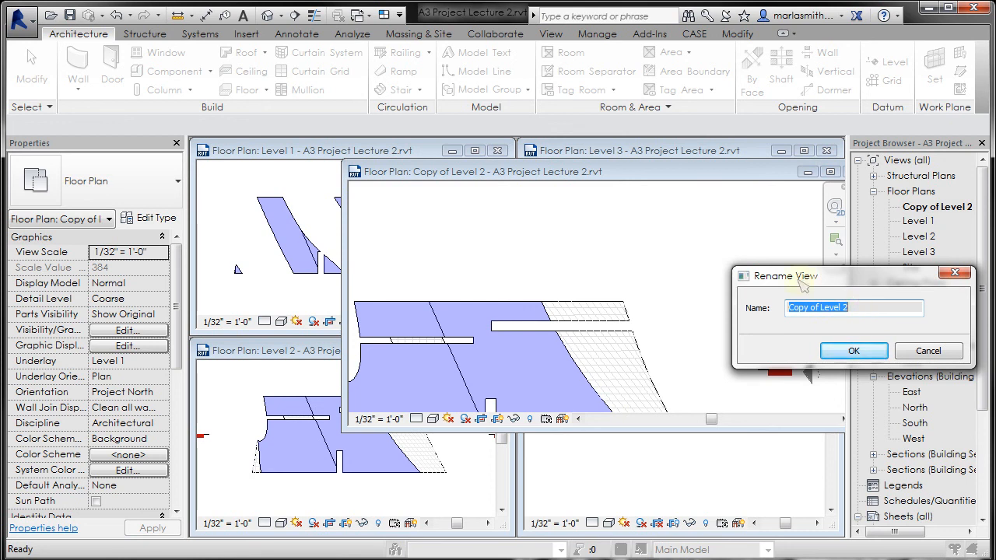
drag(820, 307, 767, 308)
key(BackSpace)
click(839, 305)
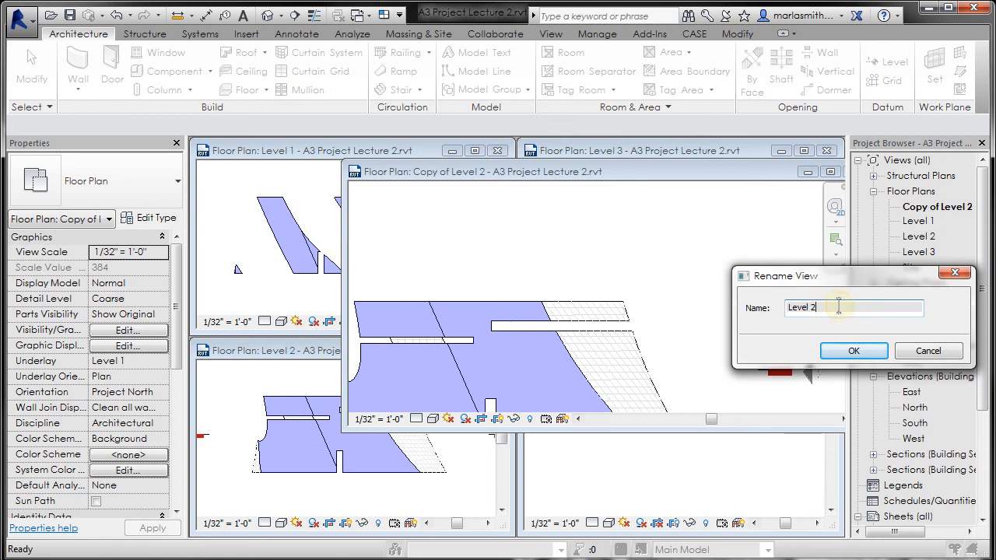
text(v2)
key(Return)
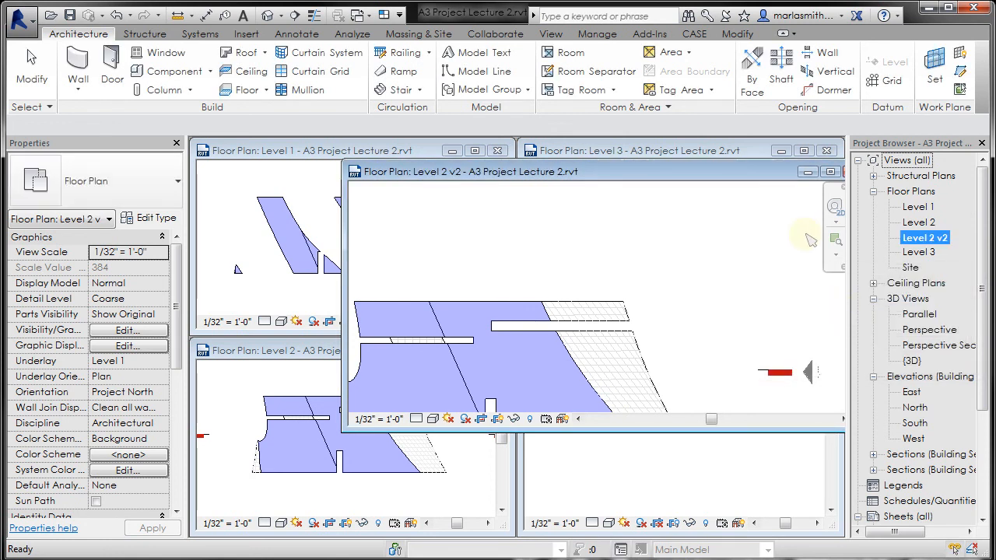
drag(762, 167, 671, 179)
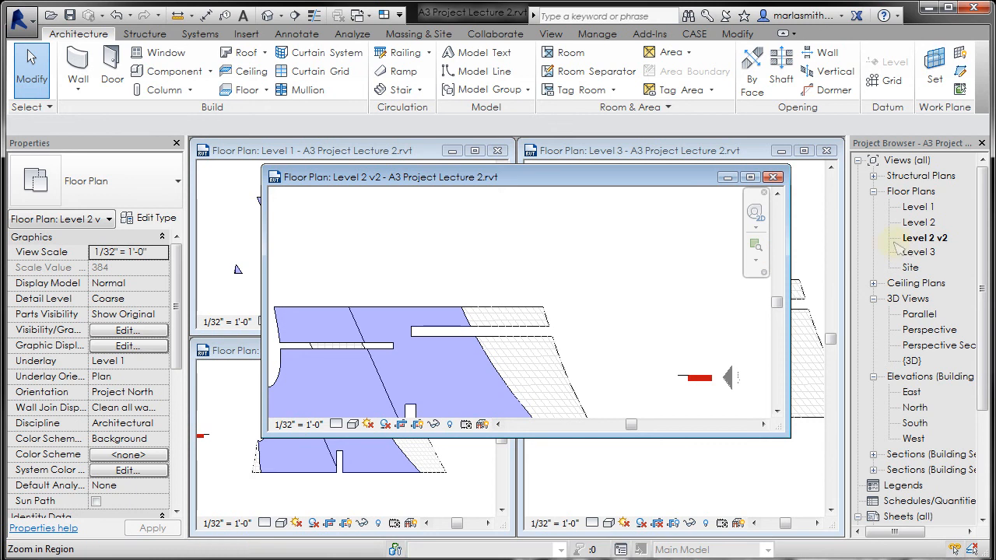
right_click(617, 243)
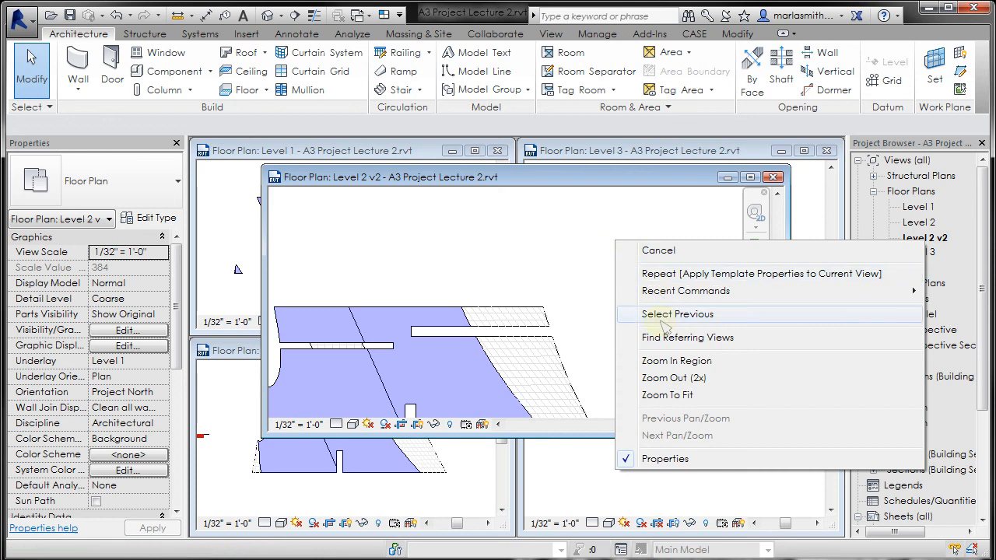
click(537, 272)
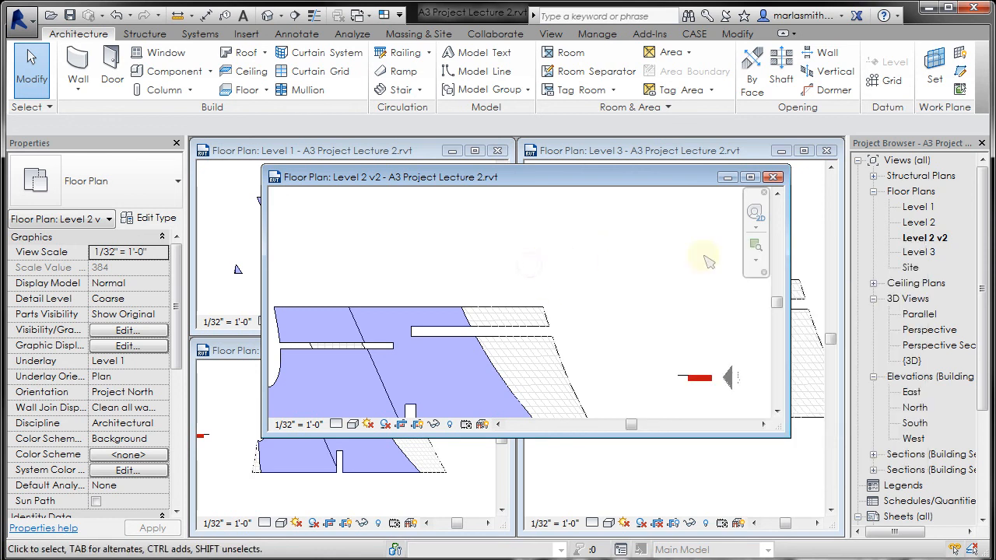
right_click(916, 240)
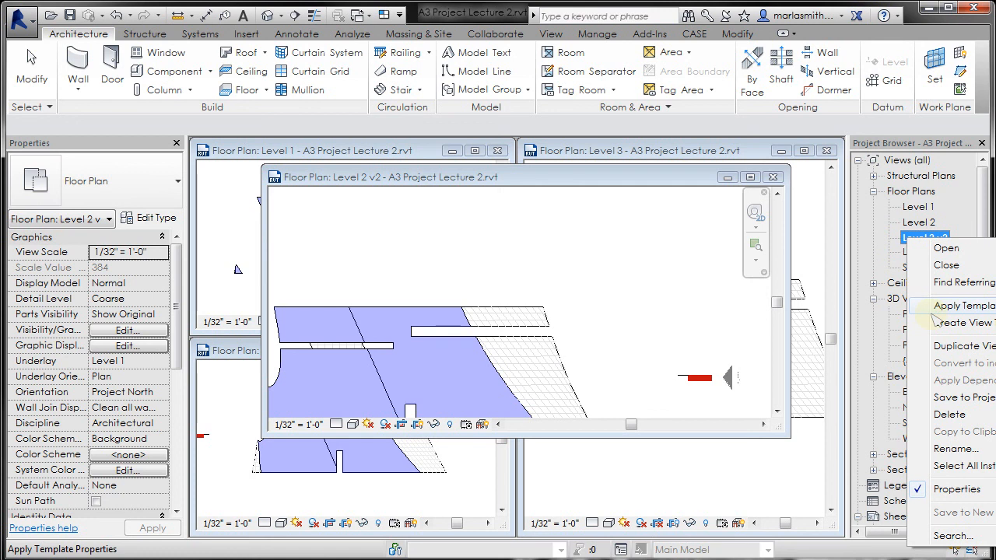
click(677, 264)
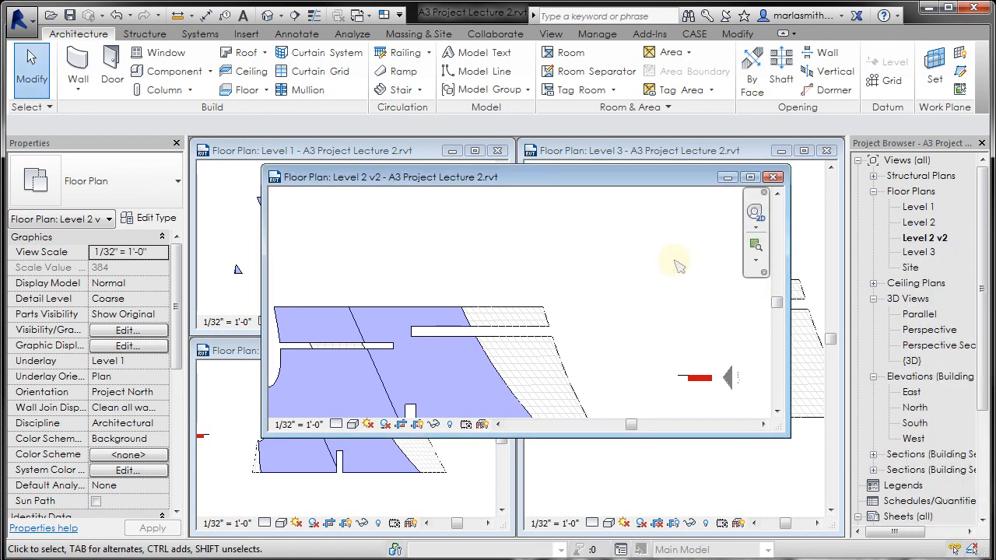
Apply the Architectural Plan view template to the Level 2 v2 floor plan
right_click(914, 244)
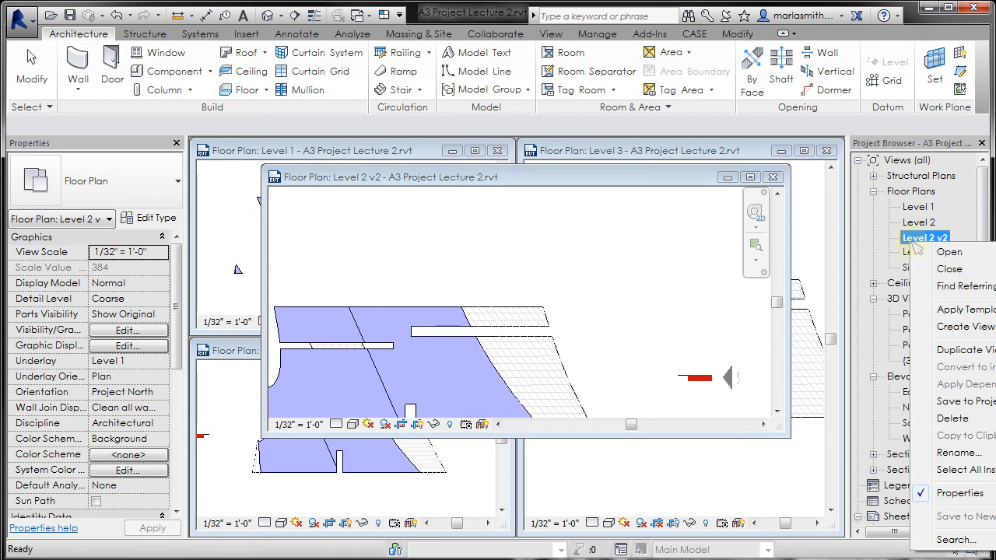
click(962, 311)
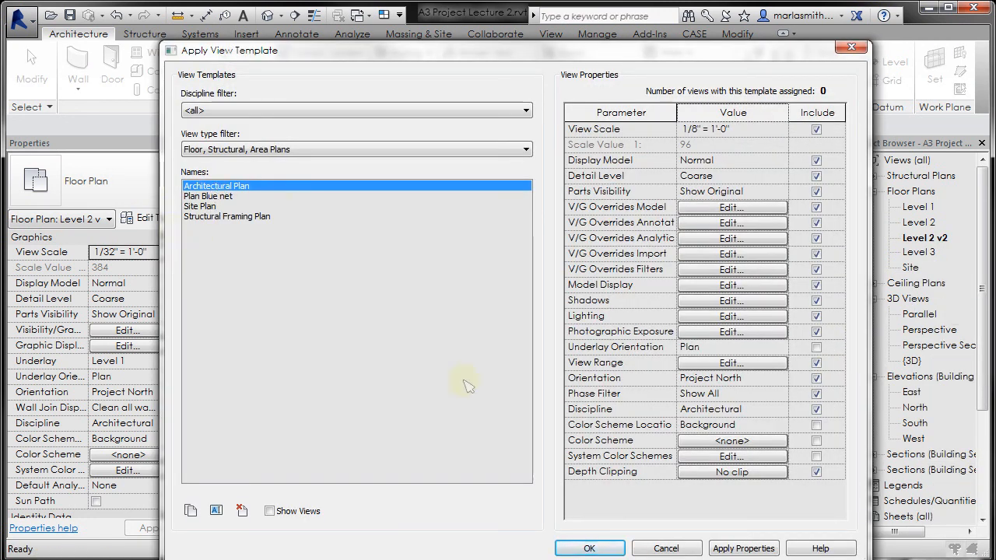
click(592, 549)
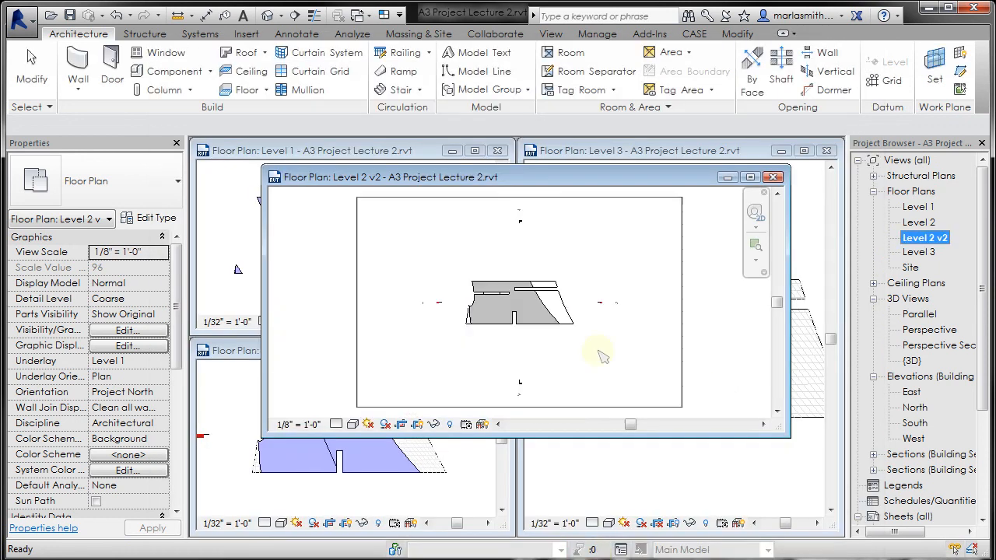
scroll(498, 296, up, 5)
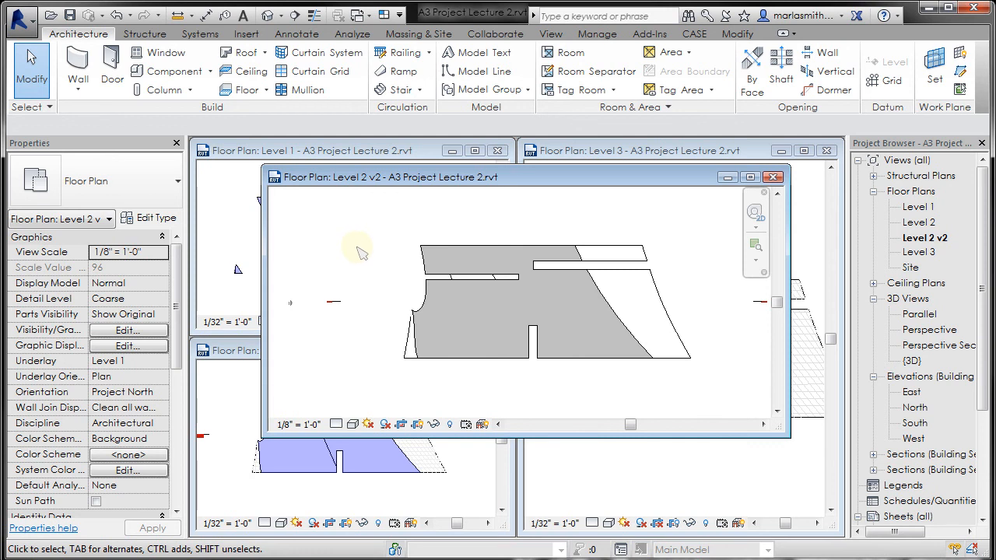
Inspect the Mass category's settings in the Visibility/Graphic Overrides of the Level 2 v2 floor plan
key(v)
key(g)
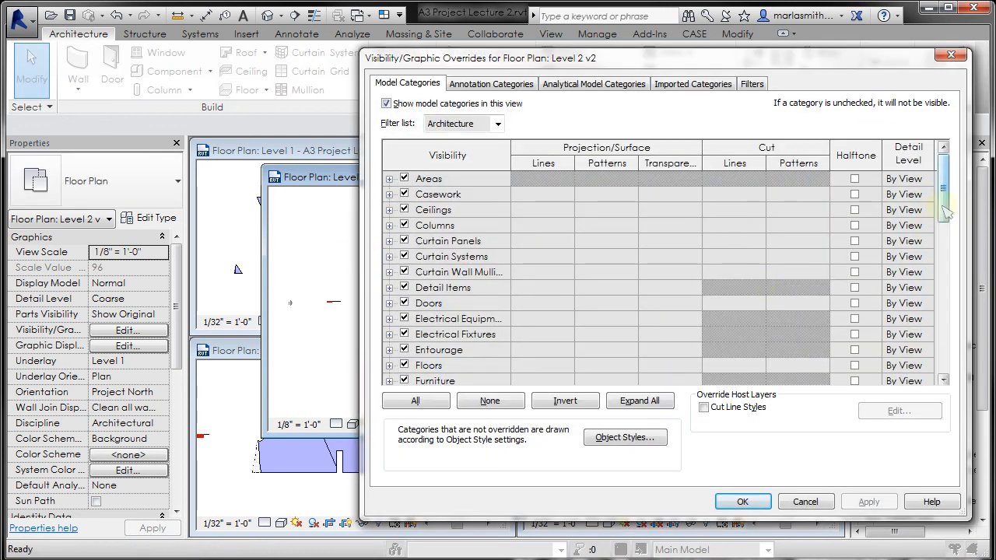
drag(947, 214, 949, 296)
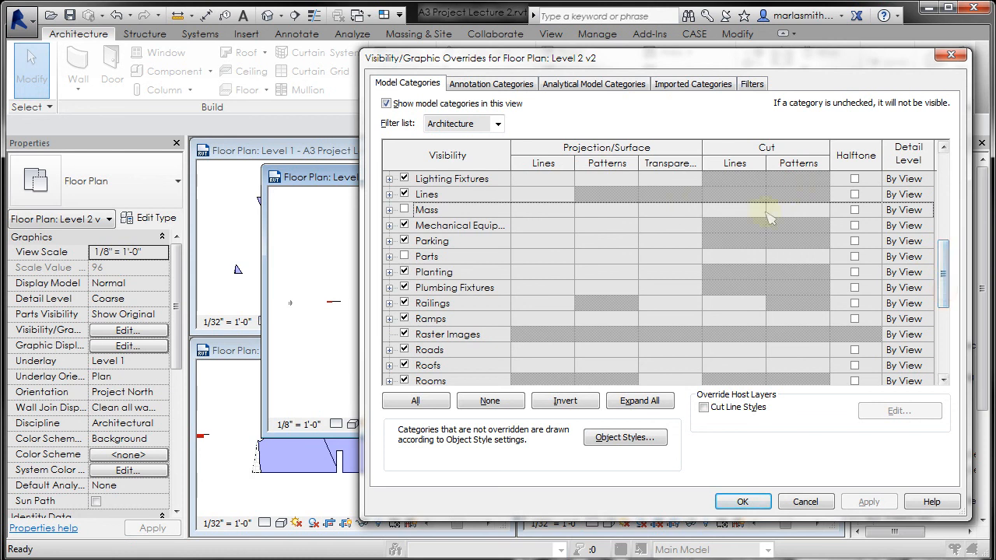
click(743, 501)
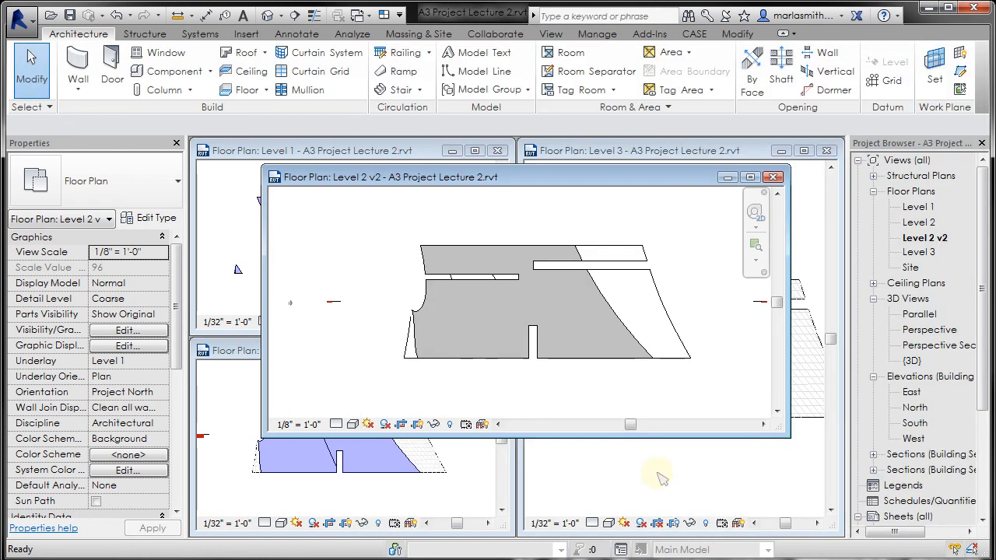